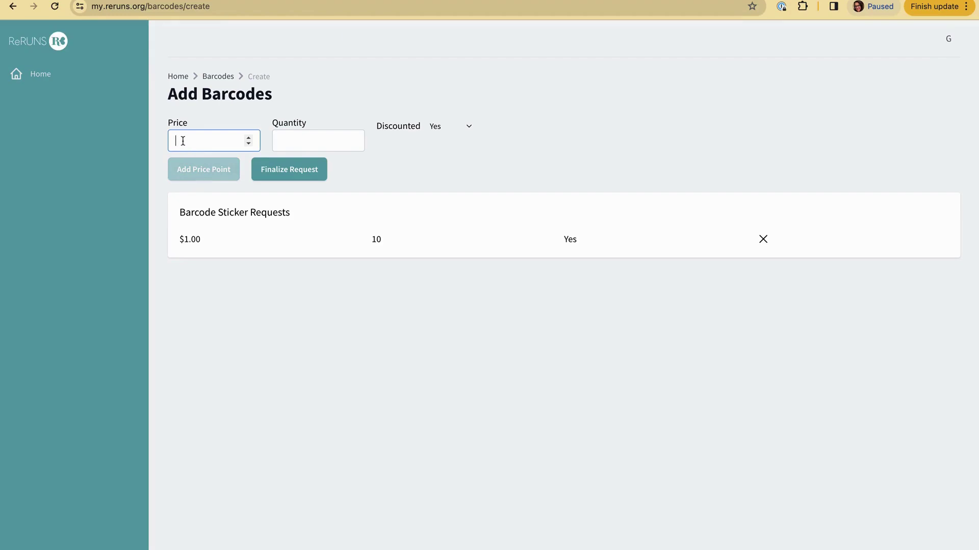
# Add a discounted price point of $3 with a quantity of 4 to the barcode sticker requests
pyautogui.write('3')
pyautogui.click(297, 147)
pyautogui.write('4')
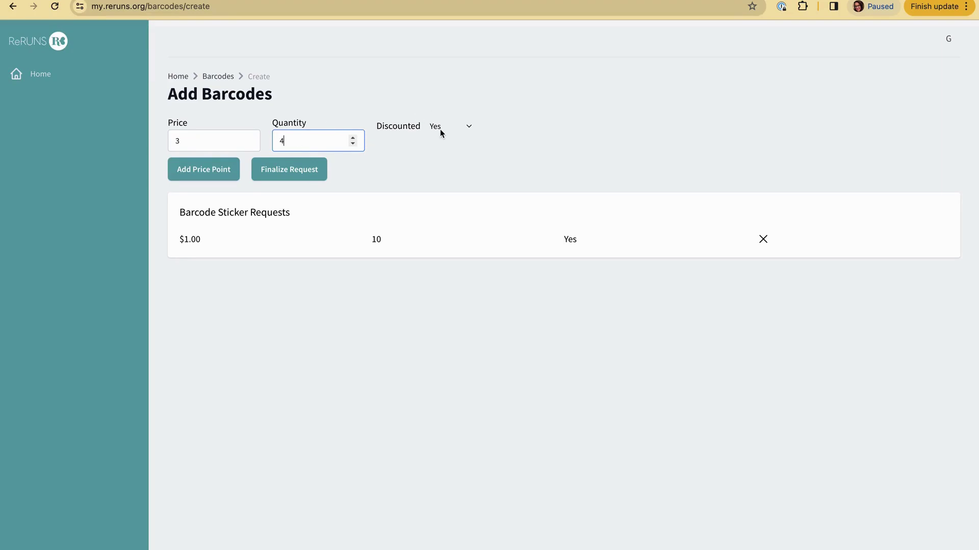
pyautogui.click(214, 175)
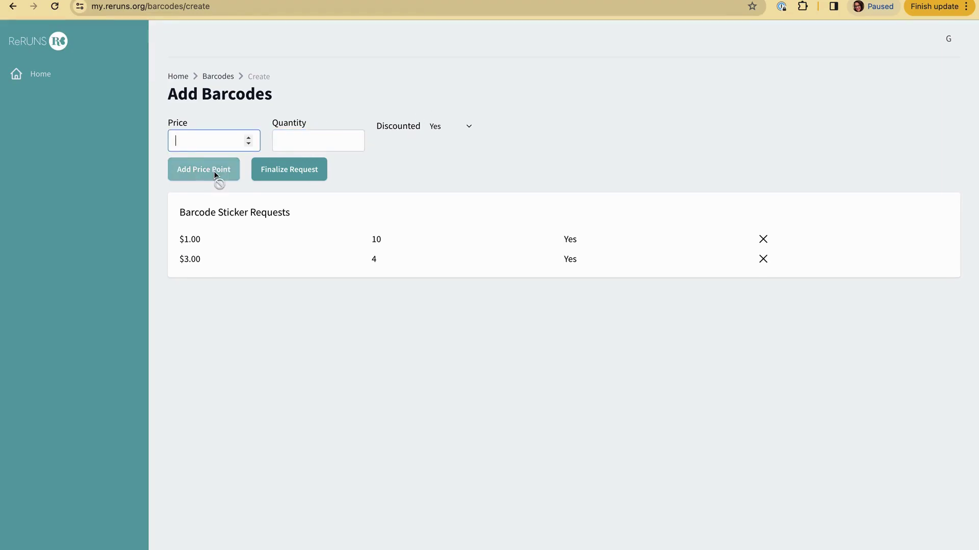
# Add a discounted price point of $5 with a quantity of 2
pyautogui.write('5')
pyautogui.click(295, 145)
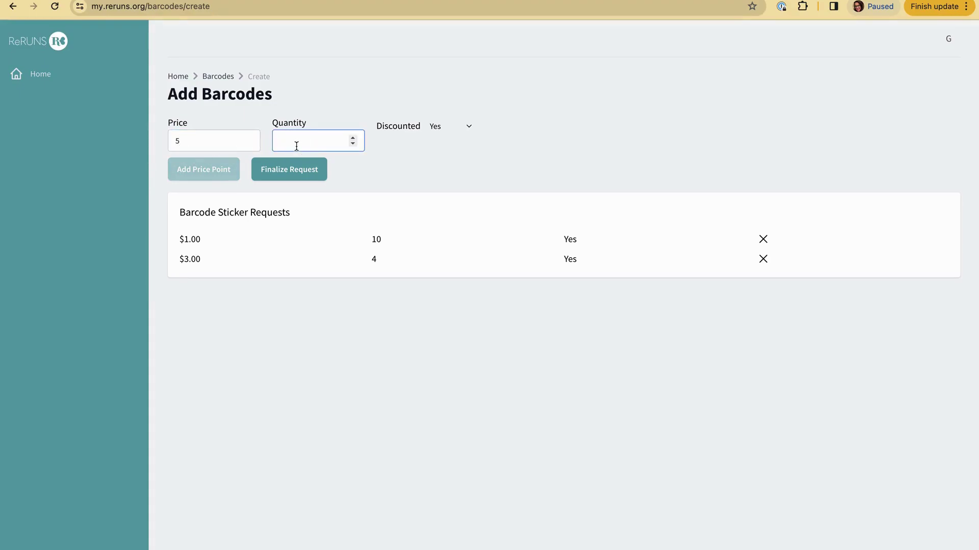
pyautogui.write('2')
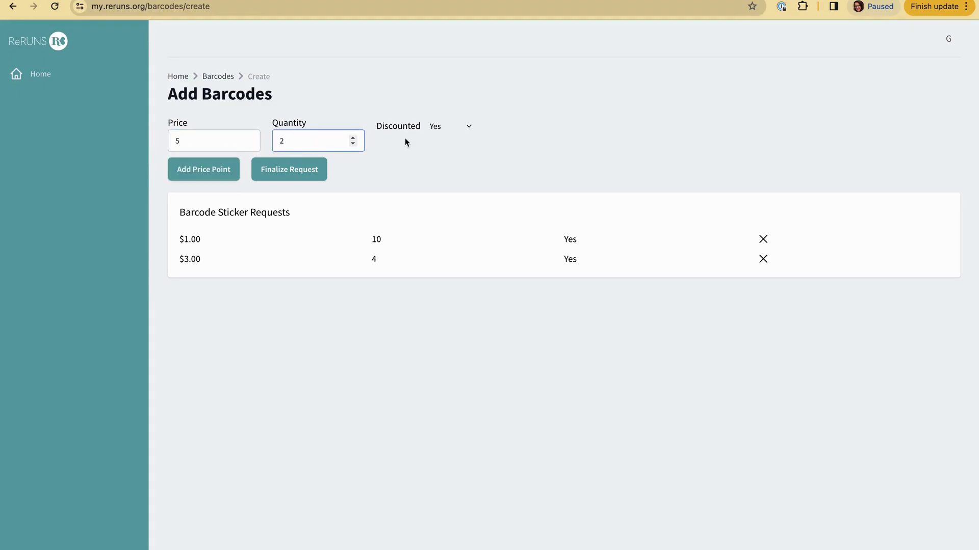
pyautogui.click(197, 174)
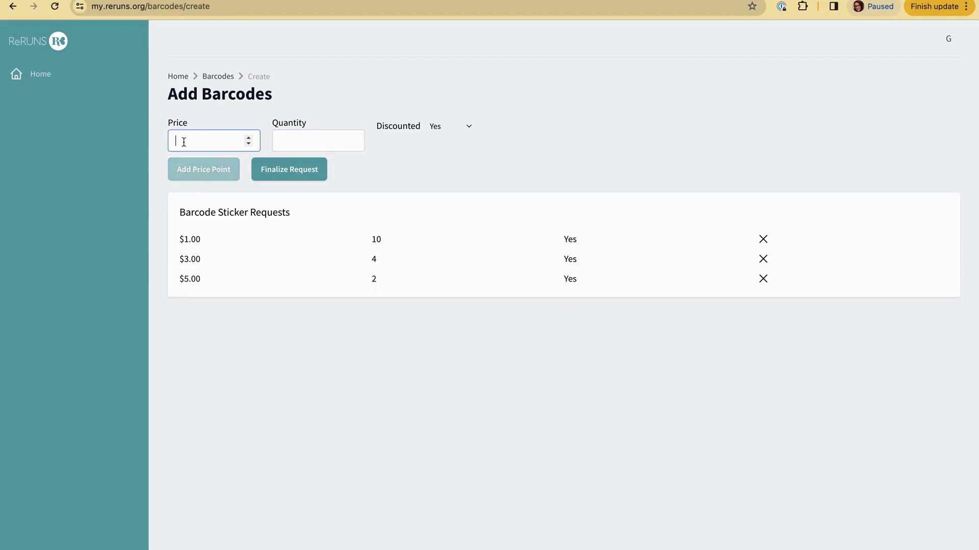
# Add a discounted price point of $9 with a quantity of 2
pyautogui.write('9')
pyautogui.click(291, 144)
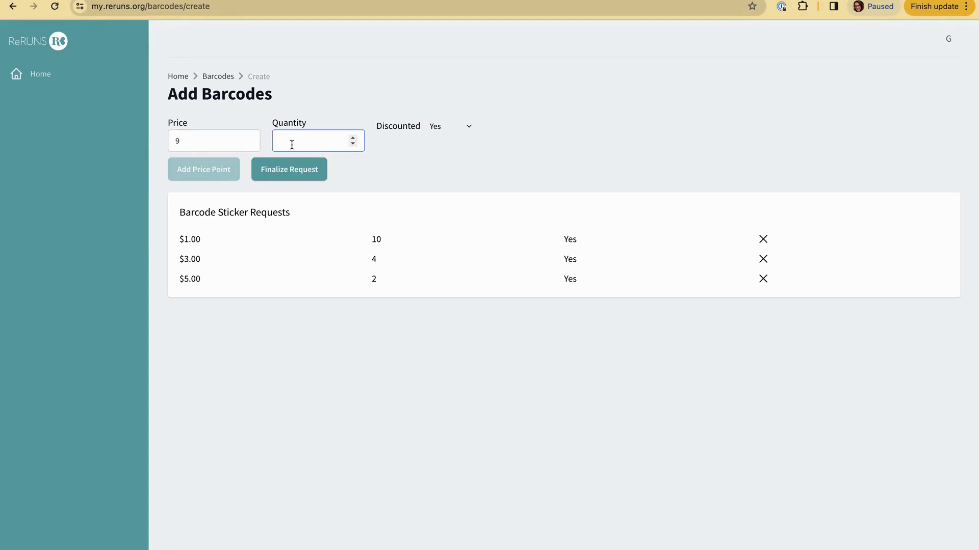
pyautogui.write('2')
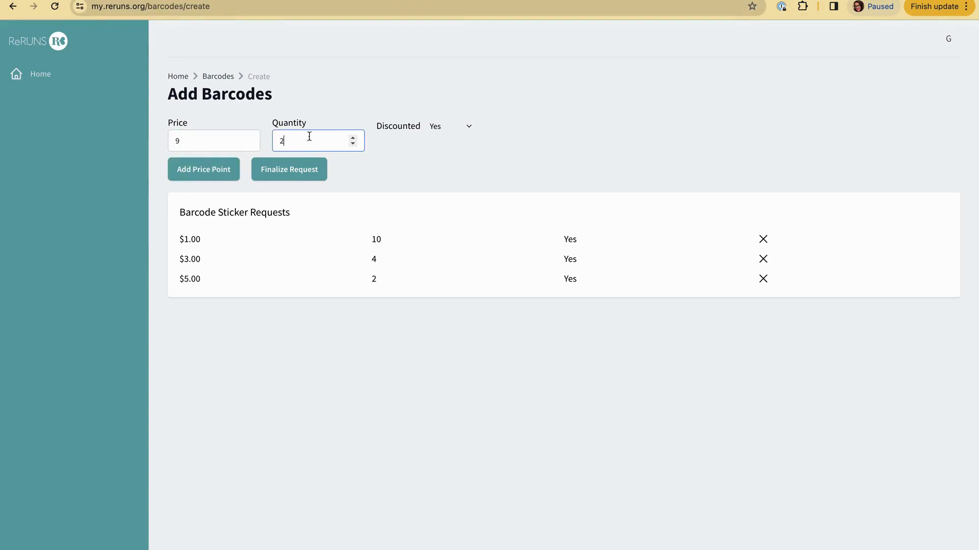
pyautogui.click(221, 170)
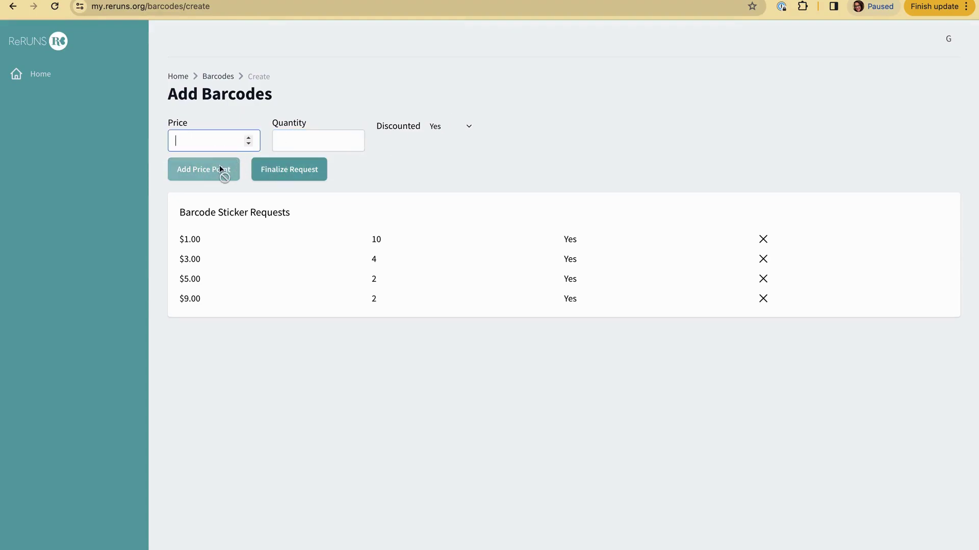
# Add a price point of $15 with a quantity of 3 and Discounted set to No
pyautogui.write('15')
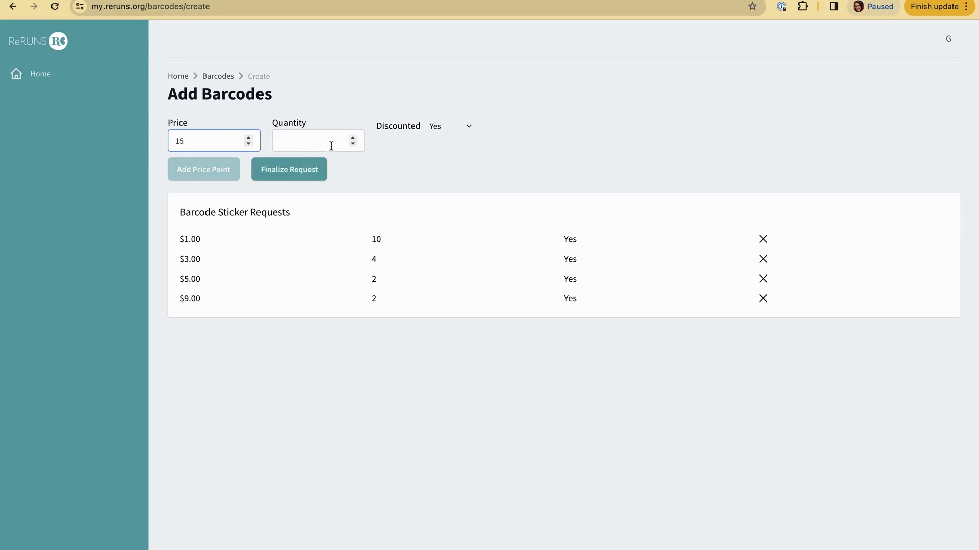
pyautogui.click(314, 147)
pyautogui.write('3')
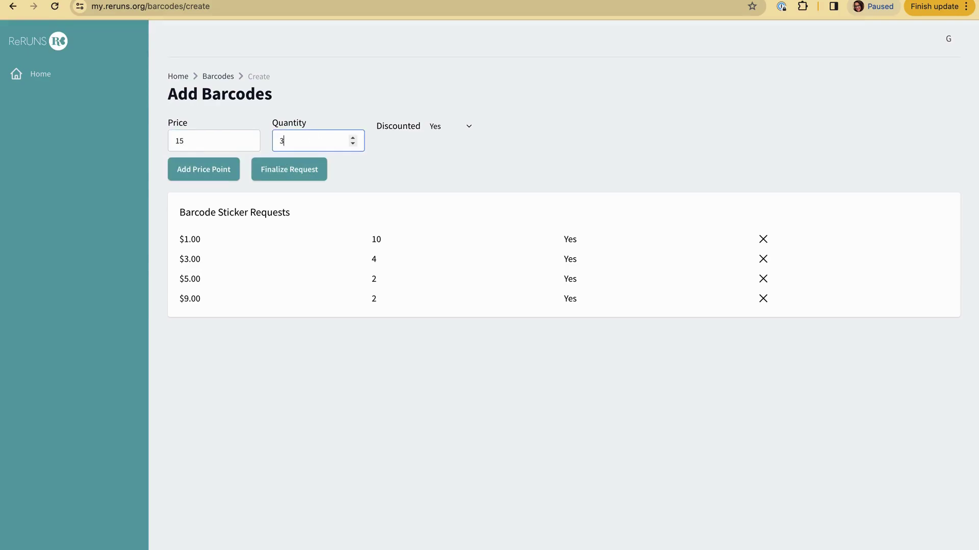
pyautogui.click(441, 127)
pyautogui.click(438, 141)
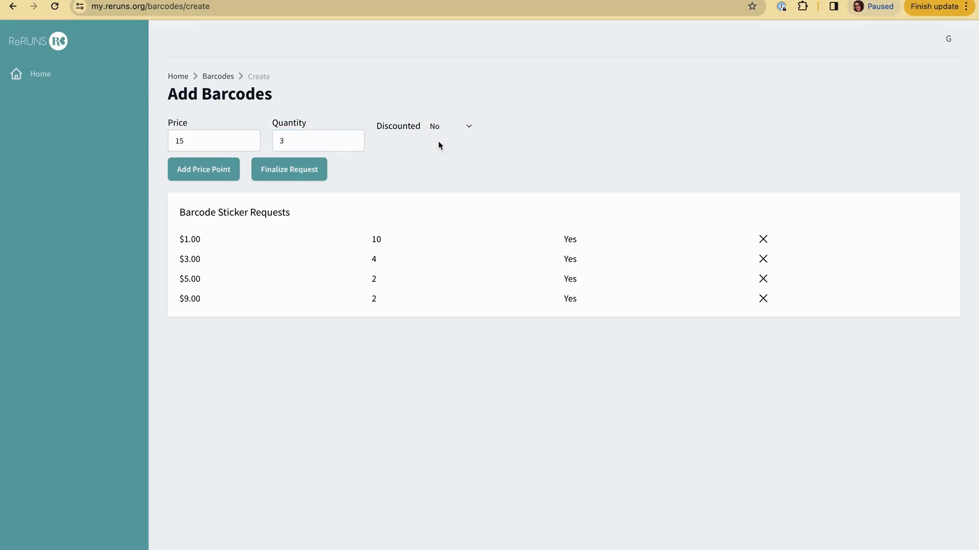
pyautogui.click(219, 170)
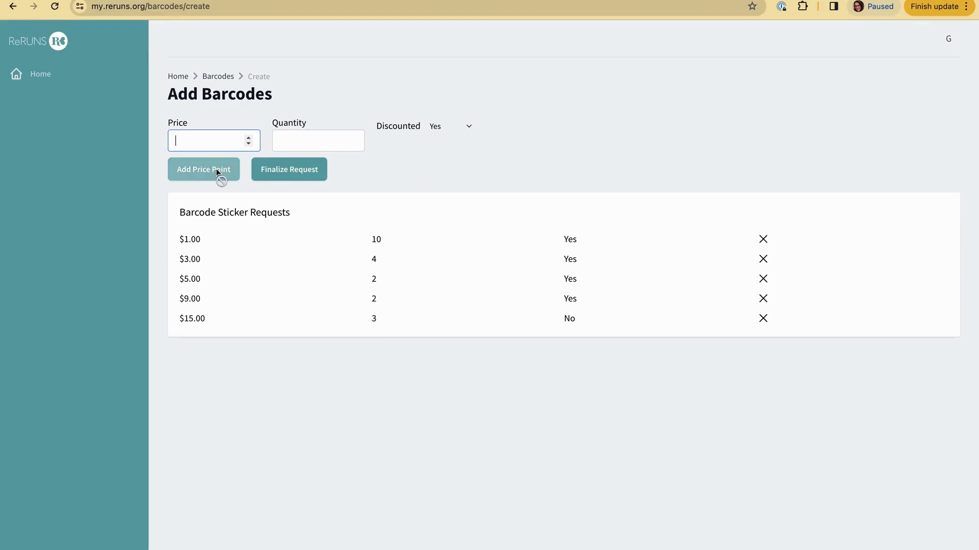
# Add a price point of $25 with a quantity of 1 and Discounted set to No
pyautogui.write('25')
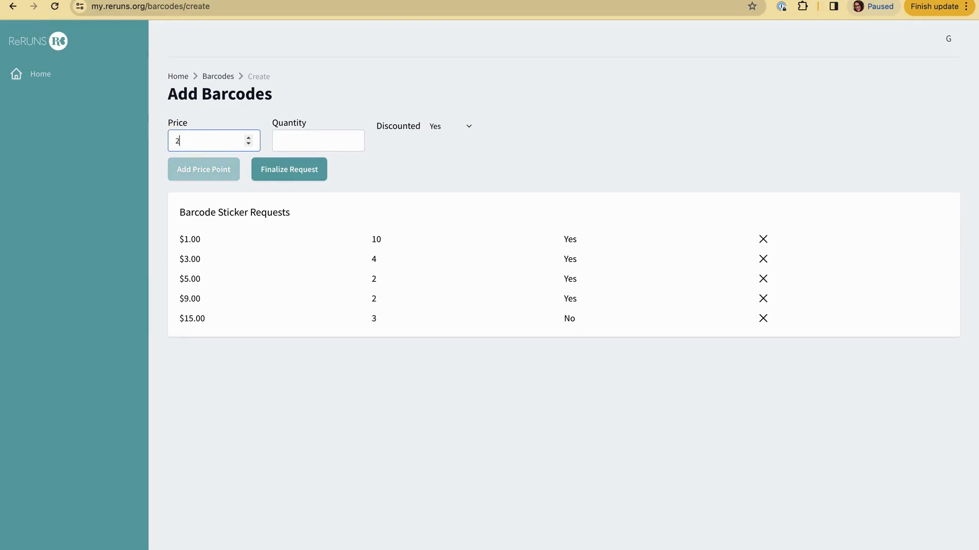
pyautogui.click(277, 141)
pyautogui.write('1')
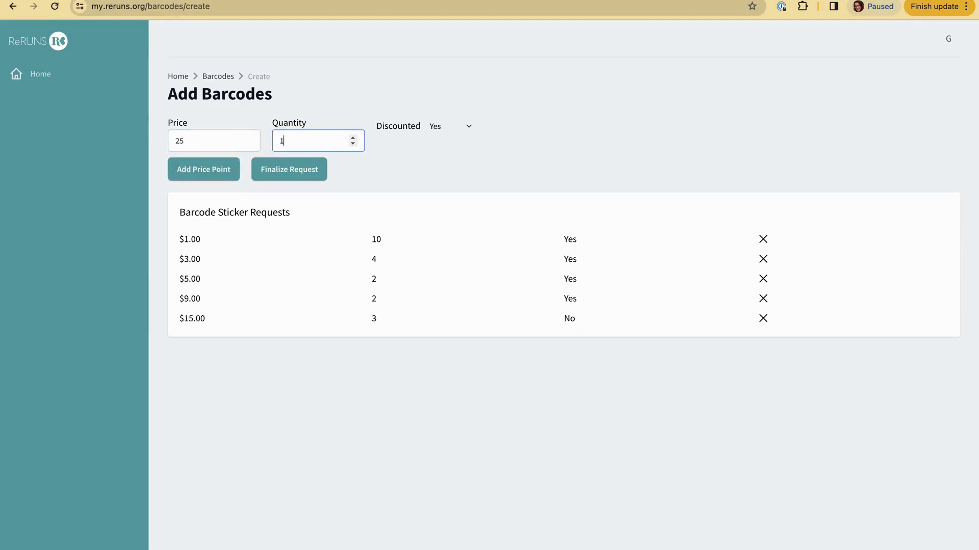
pyautogui.click(433, 128)
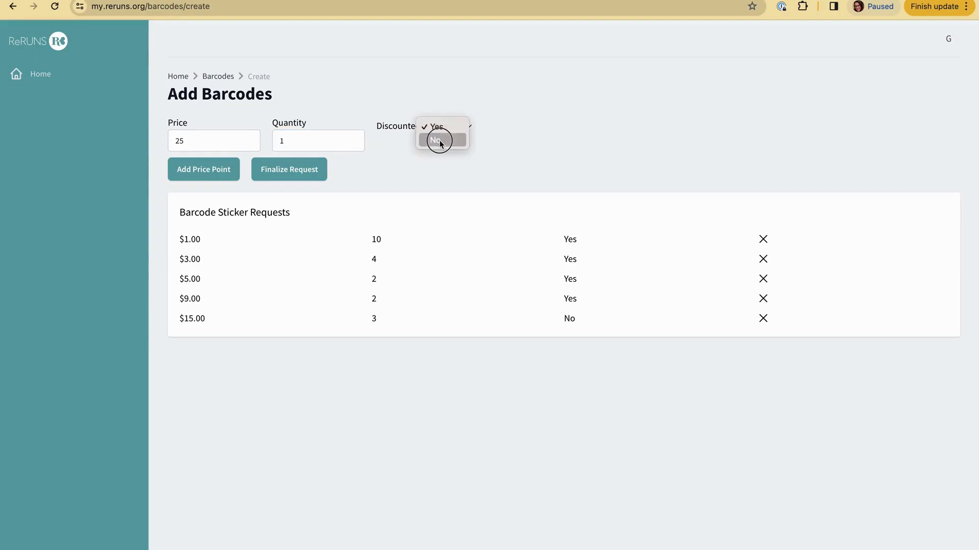
pyautogui.click(440, 140)
pyautogui.click(191, 169)
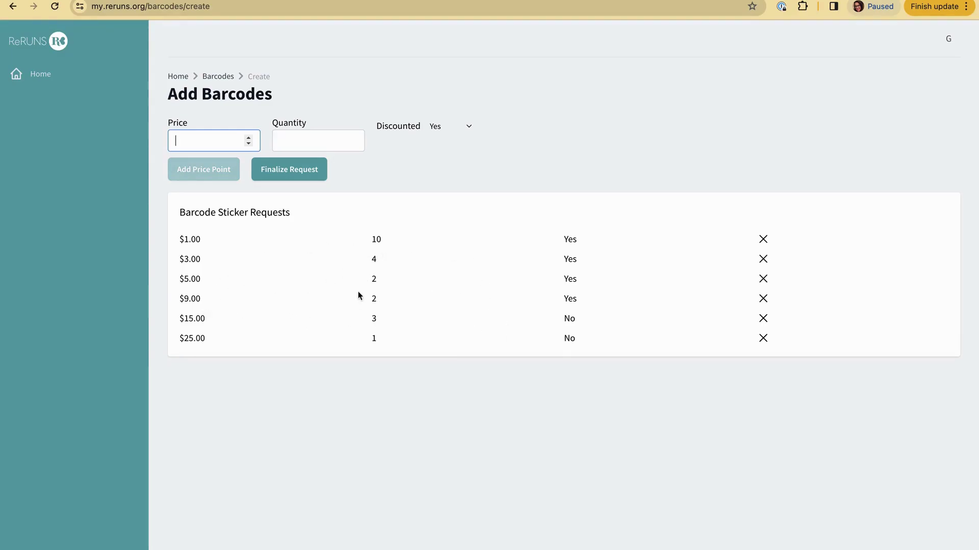
# Remove the $9.00 price point and add one of $10 with a quantity of 2 and Discounted set to No
pyautogui.click(762, 299)
pyautogui.click(191, 136)
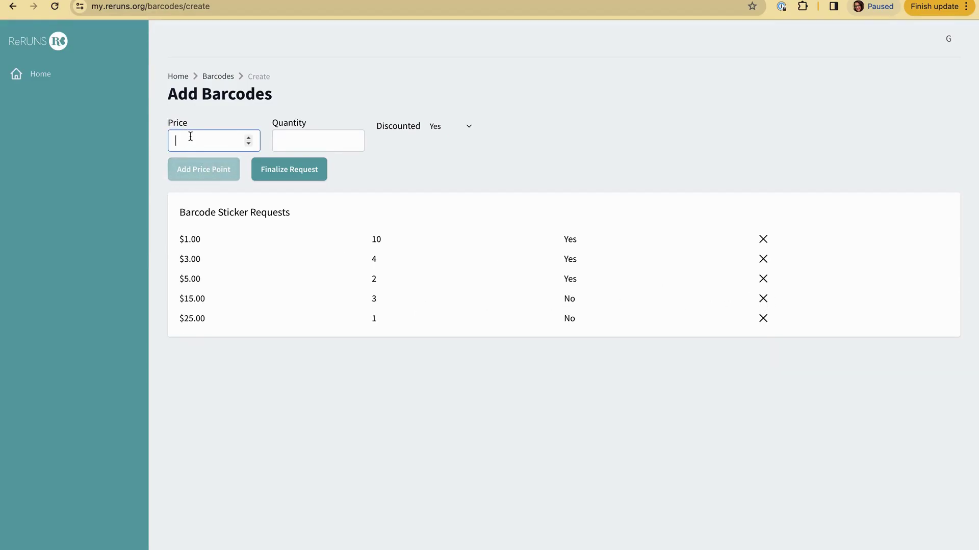
pyautogui.write('10')
pyautogui.click(303, 145)
pyautogui.write('2')
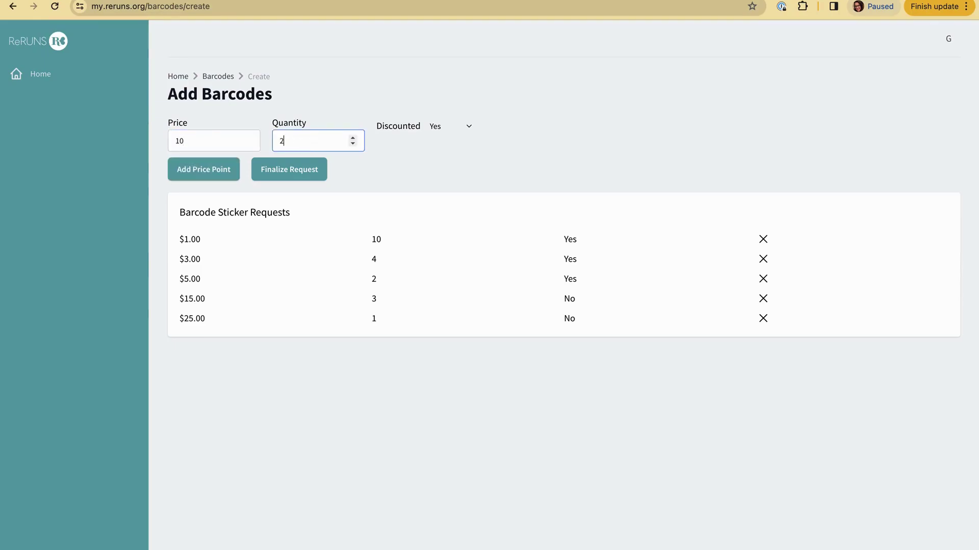
pyautogui.click(440, 129)
pyautogui.click(438, 141)
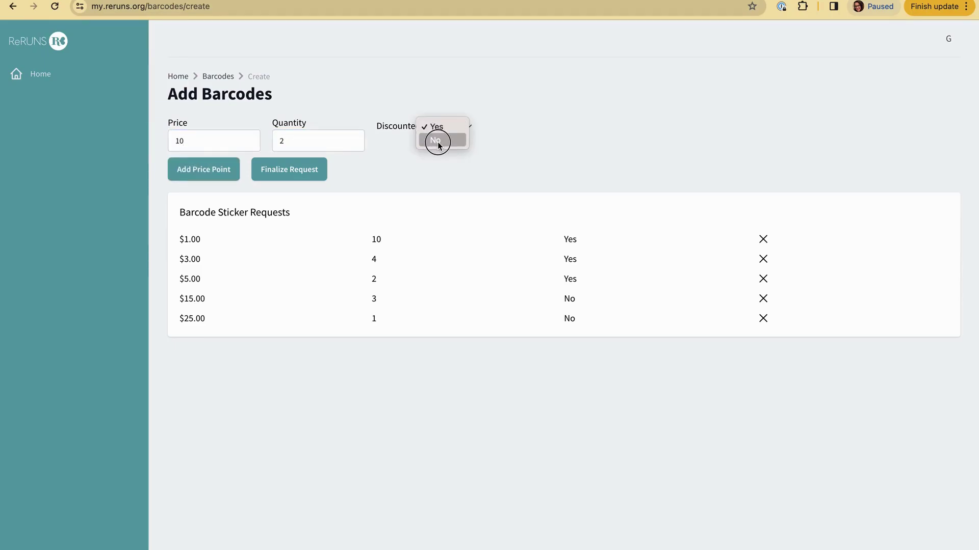
pyautogui.click(221, 174)
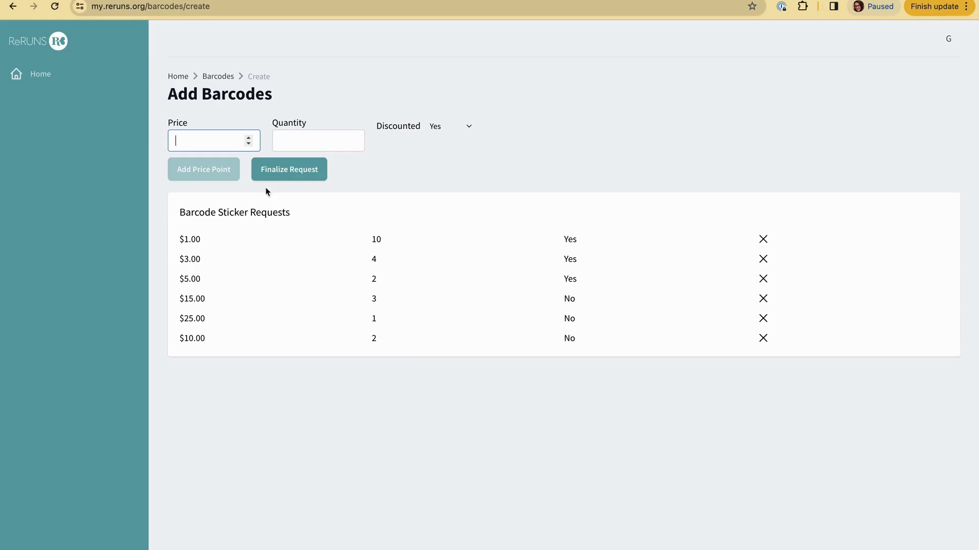
# Finalize the barcode sticker request, then reopen the Non-Clothing Sticker Program from the home page
pyautogui.click(290, 169)
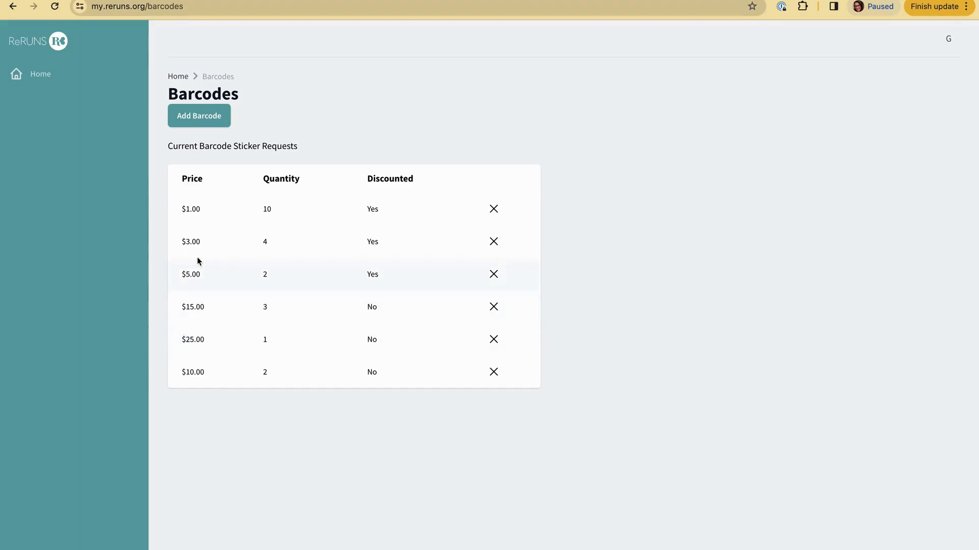
pyautogui.click(46, 77)
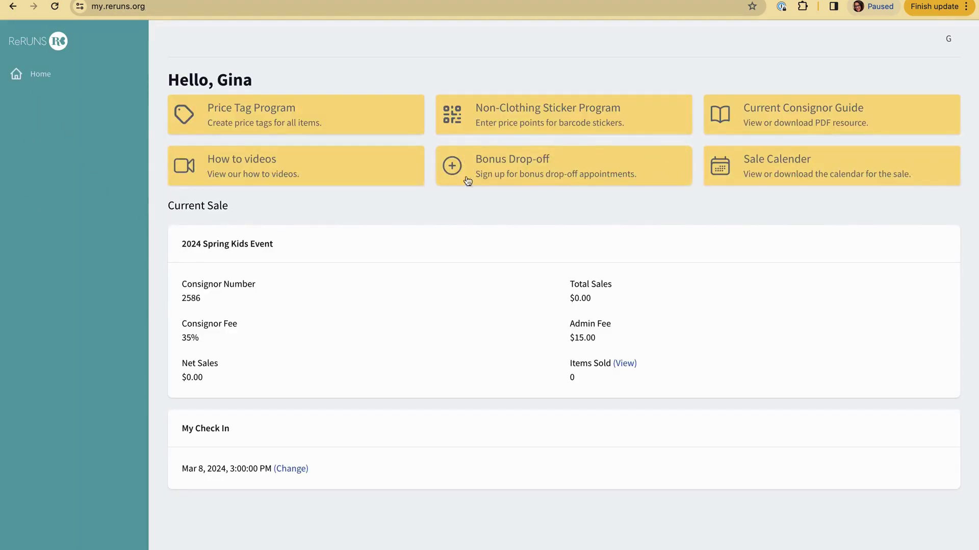
pyautogui.click(509, 124)
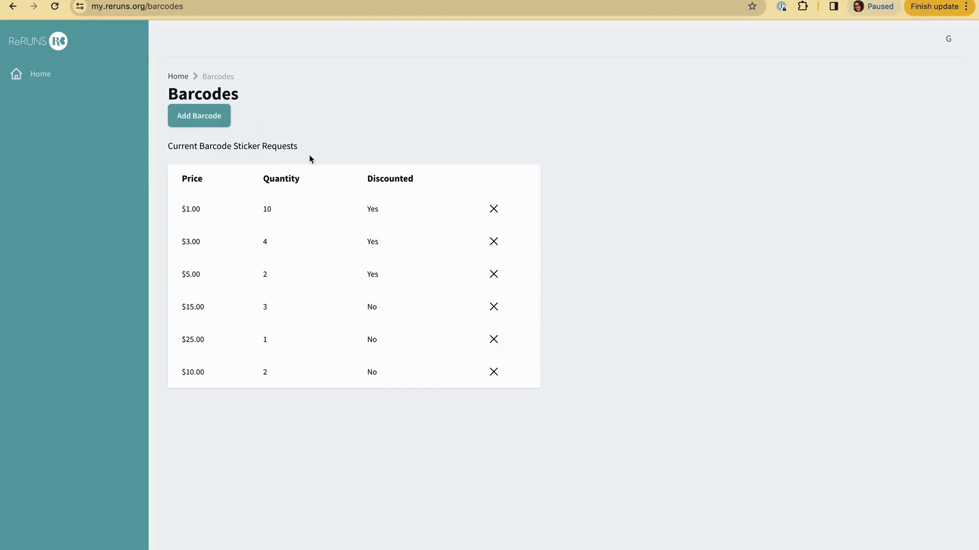
# Start another barcode request and add a discounted price point of $6 with a quantity of 5
pyautogui.click(212, 123)
pyautogui.click(192, 147)
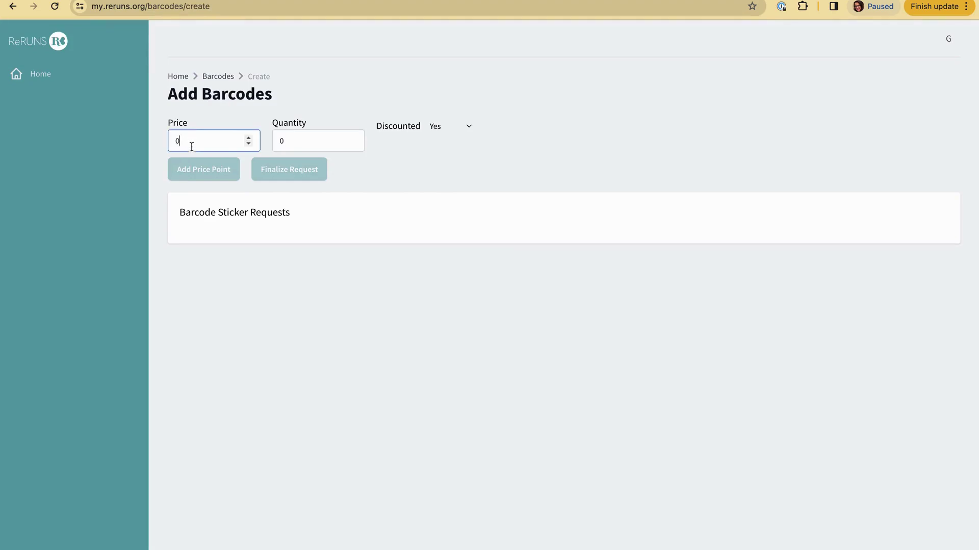
pyautogui.press('BackSpace')
pyautogui.write('6')
pyautogui.doubleClick(295, 141)
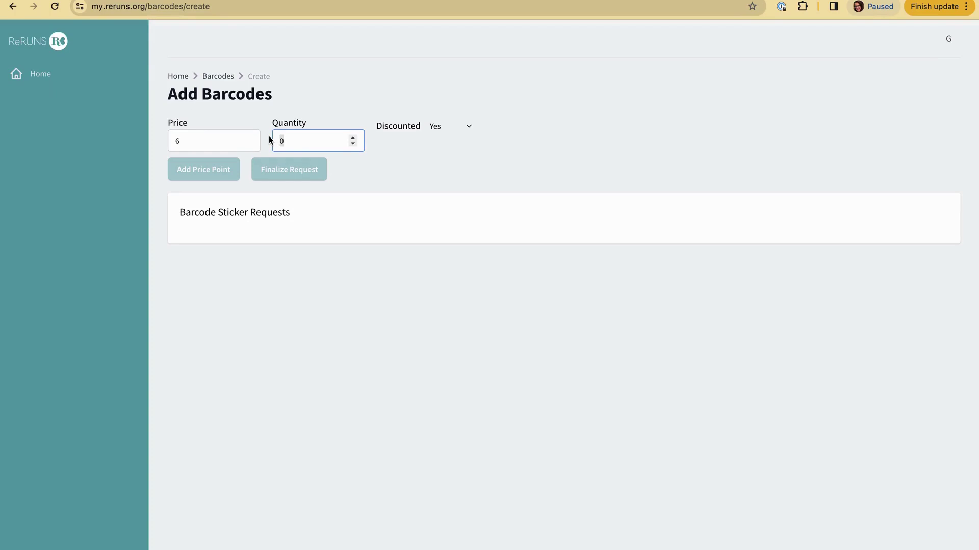
pyautogui.write('5')
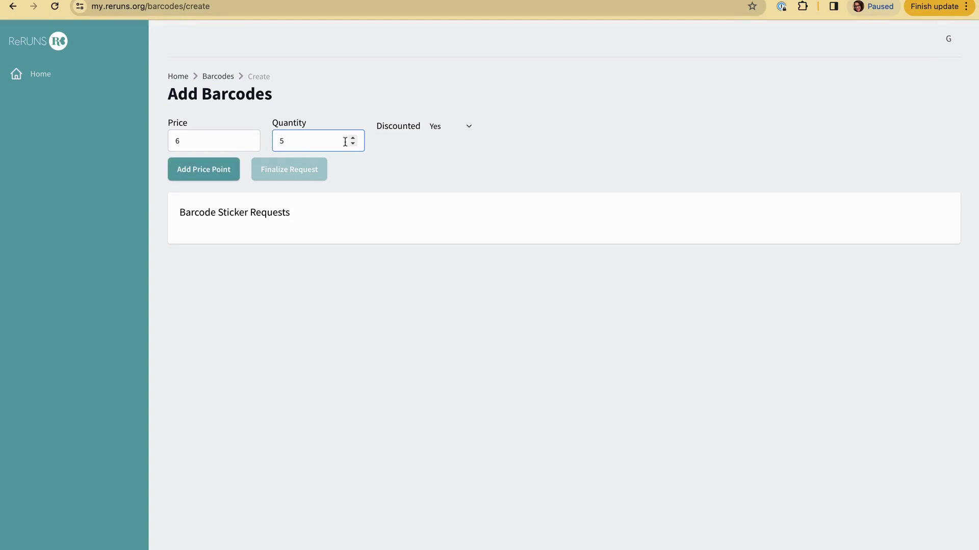
pyautogui.click(190, 170)
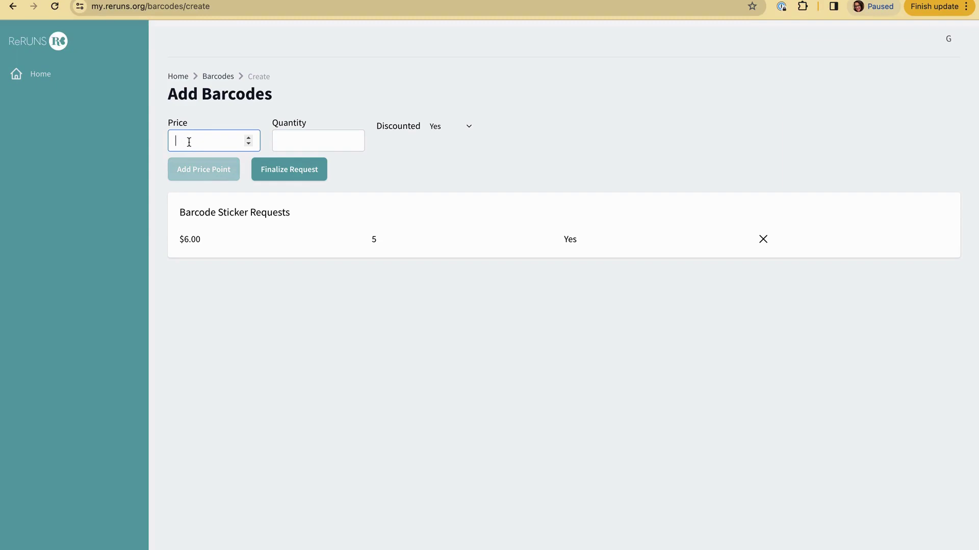
# Add a price point of $18 with a quantity of 3 and Discounted set to No, and finalize the request
pyautogui.write('18')
pyautogui.click(300, 142)
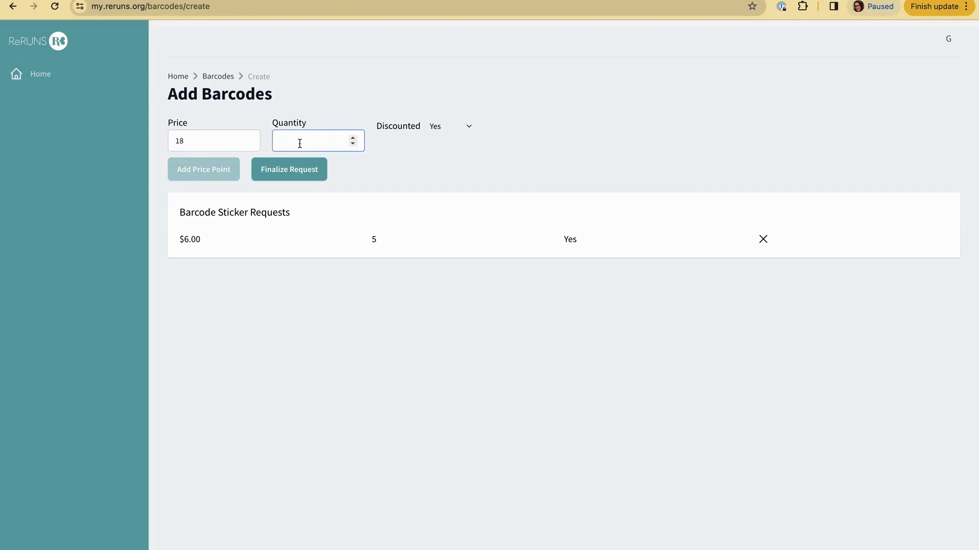
pyautogui.write('2')
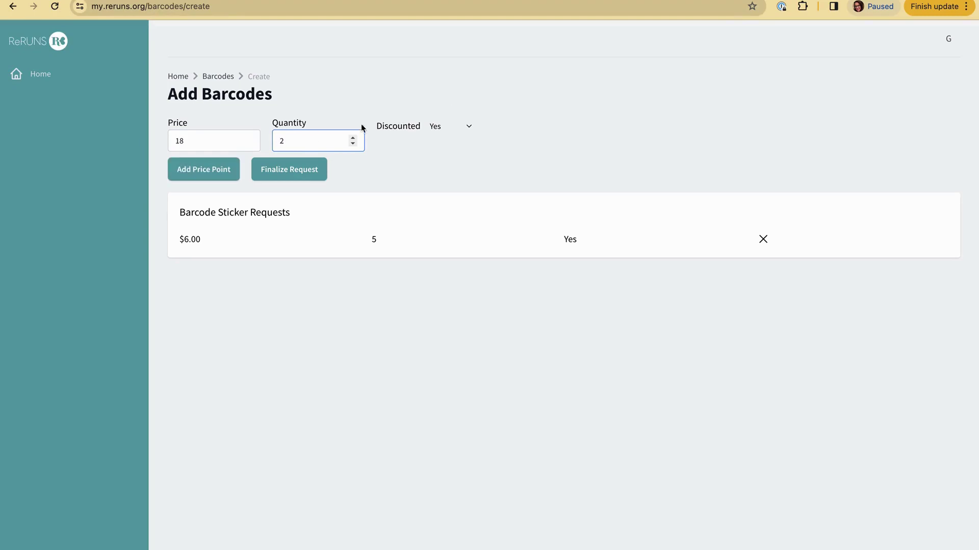
pyautogui.press('BackSpace')
pyautogui.write('3')
pyautogui.click(434, 128)
pyautogui.click(437, 142)
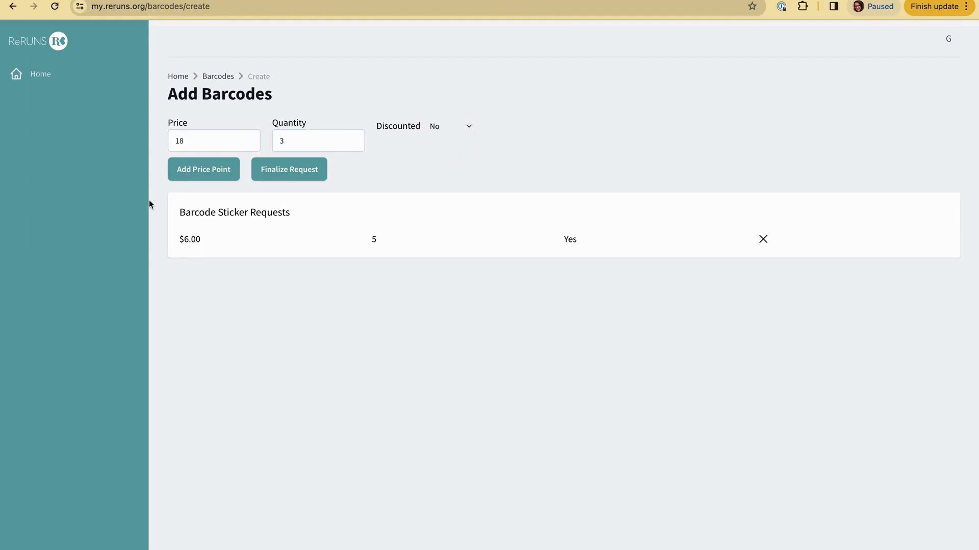
pyautogui.click(200, 173)
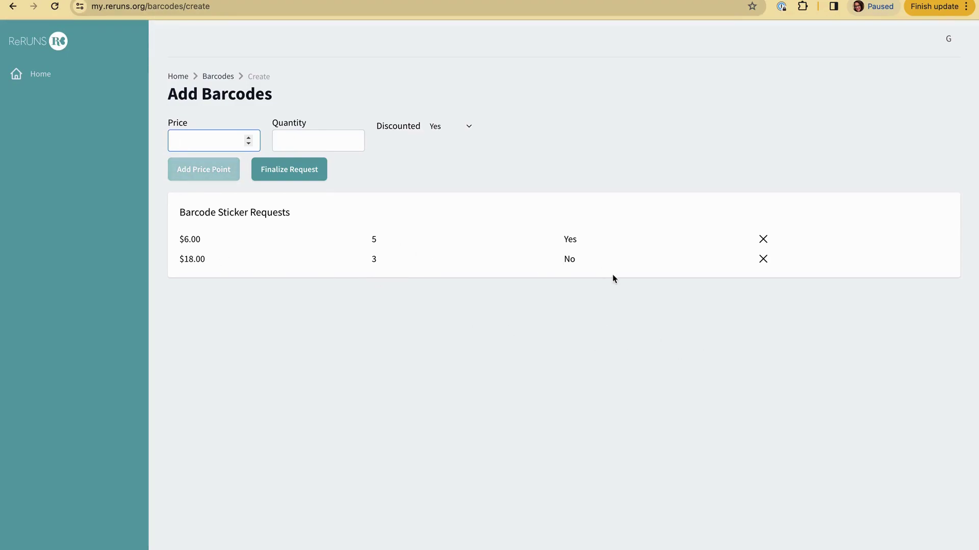
pyautogui.click(271, 170)
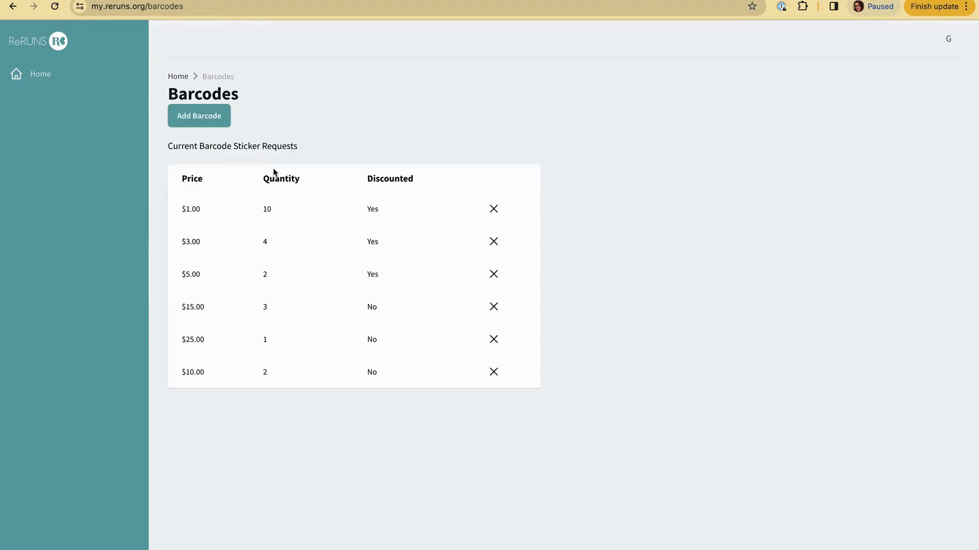